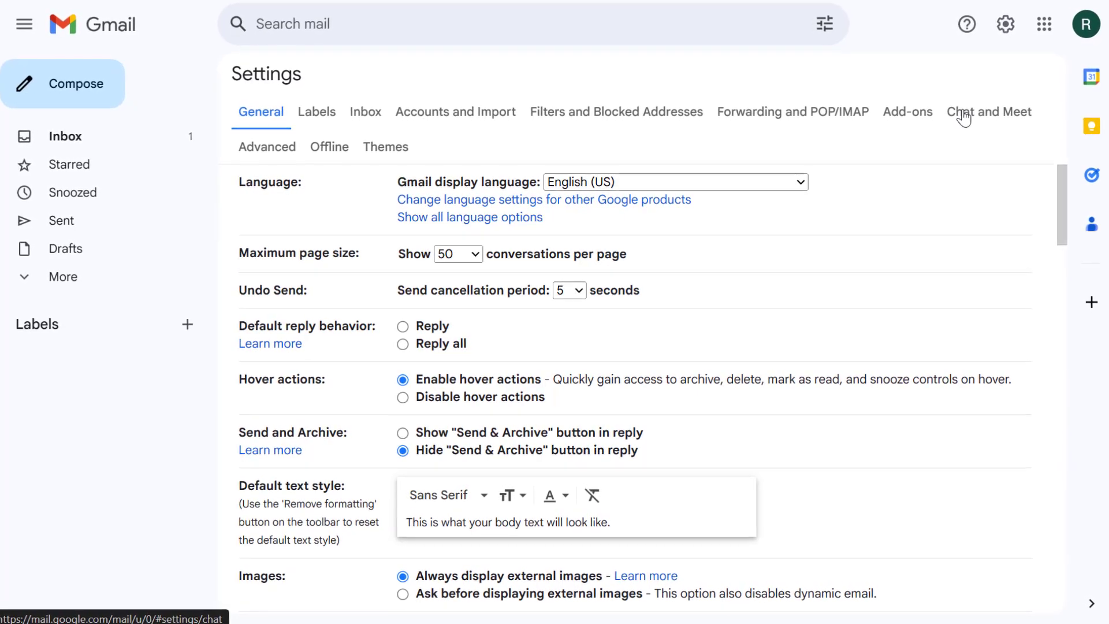
# Step: Go to the Accounts and Import settings, then switch to the source account's inbox
pyautogui.click(503, 112)
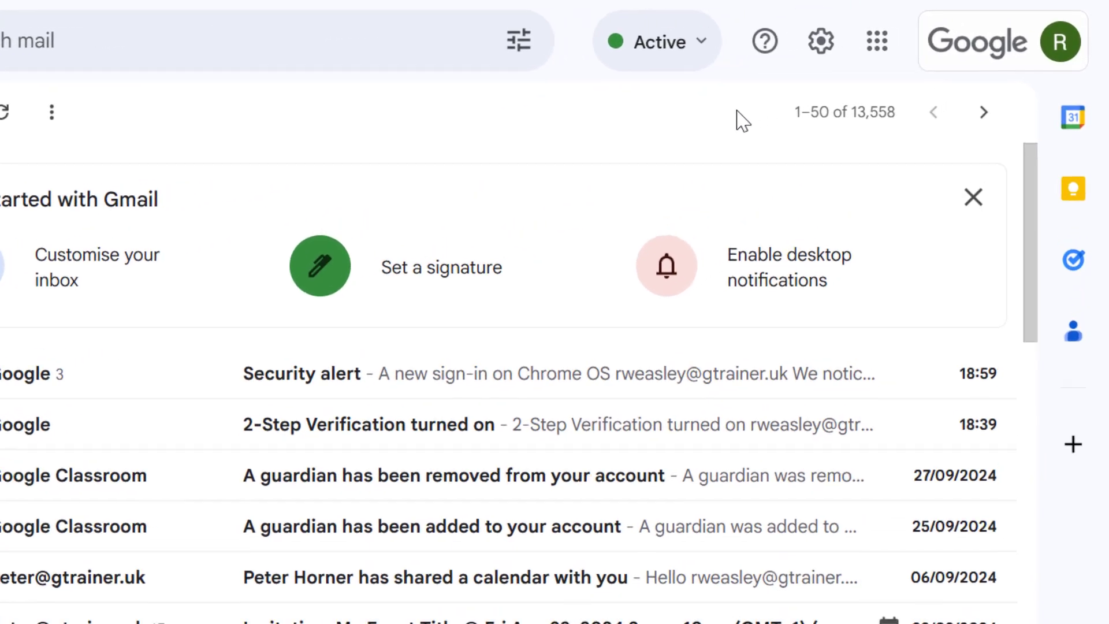
# Step: Select 'Enable POP for all mail' under Forwarding and POP/IMAP in full settings
pyautogui.click(819, 42)
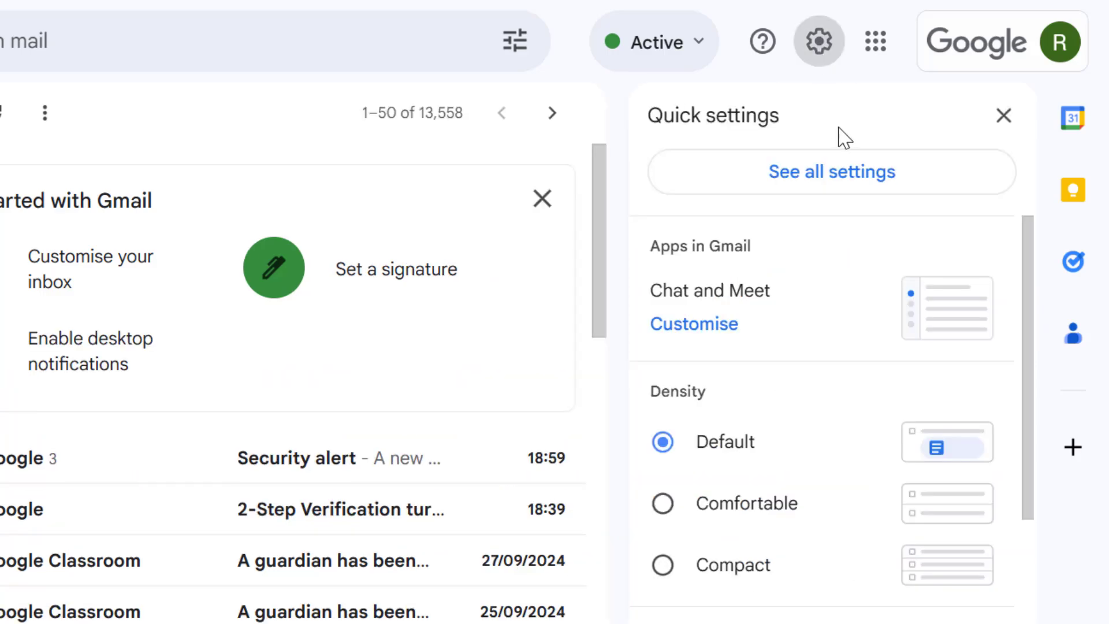
pyautogui.click(845, 182)
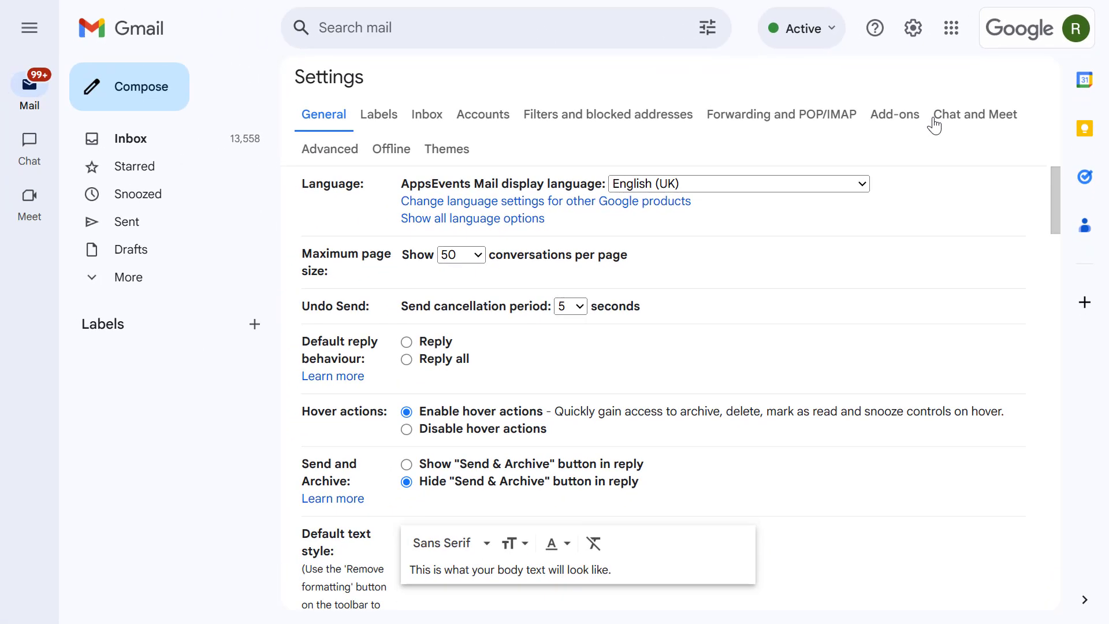
pyautogui.click(803, 119)
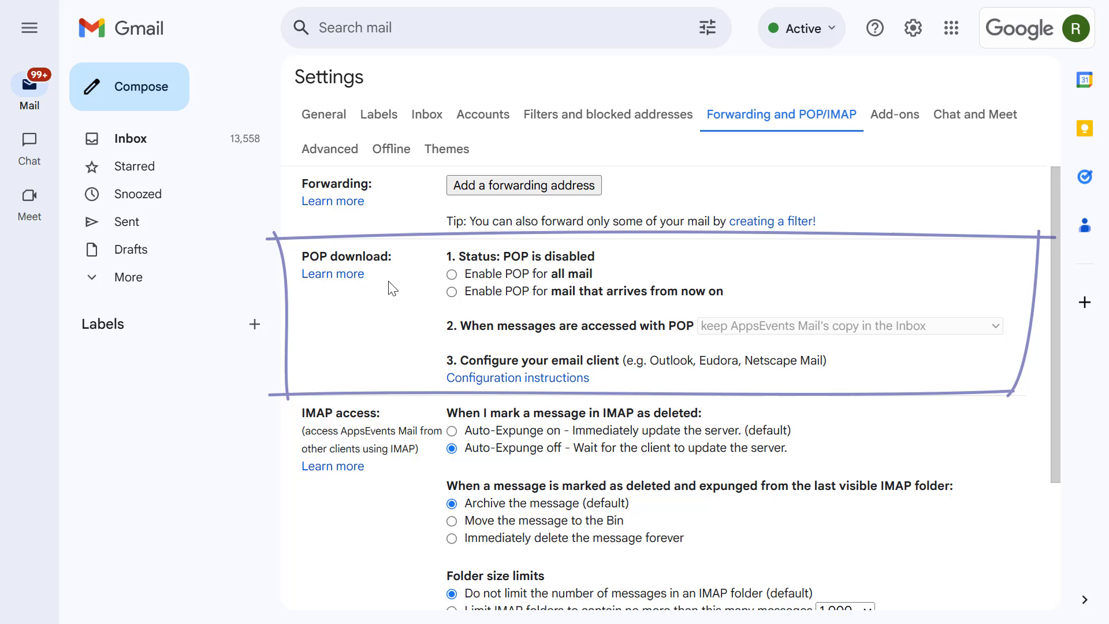
pyautogui.click(452, 275)
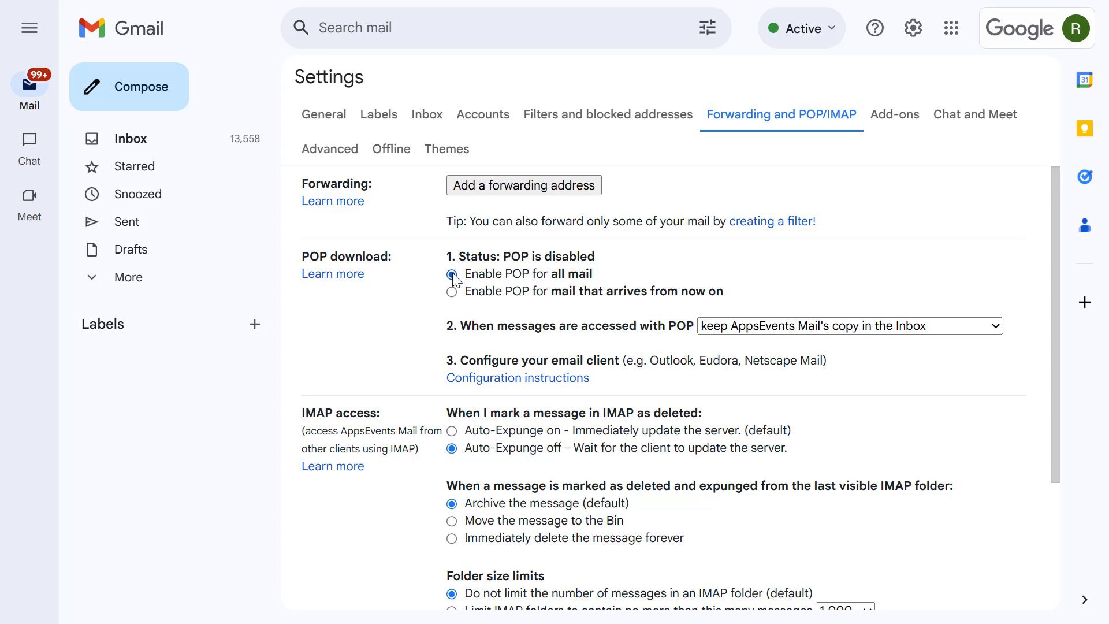
pyautogui.click(765, 327)
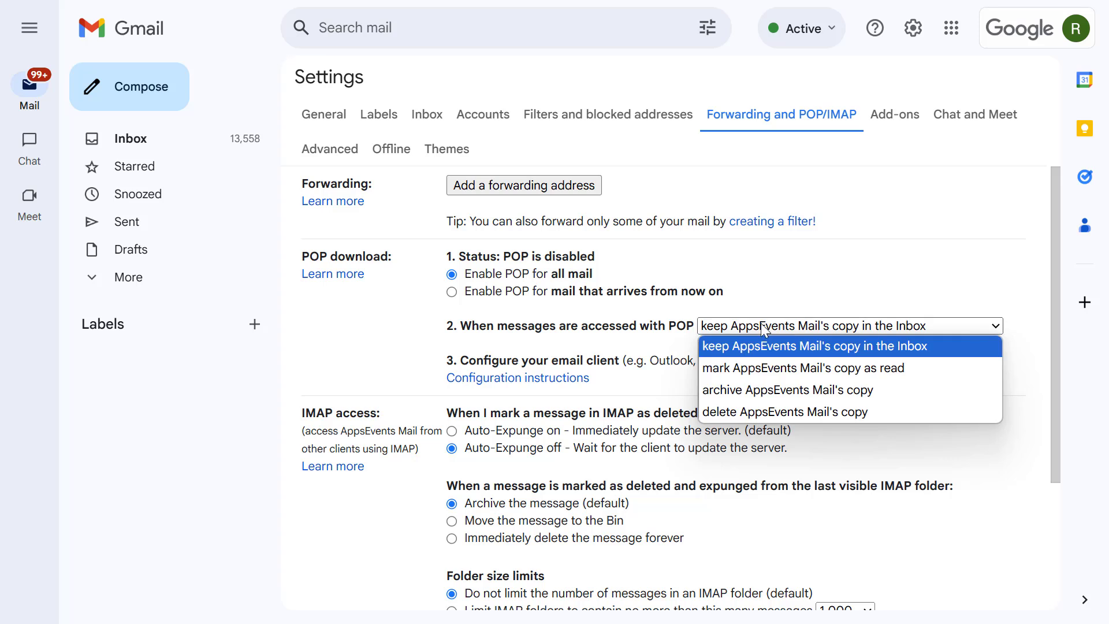
# Step: Keep Gmail's copy in the Inbox for POP access and save the changes
pyautogui.click(764, 327)
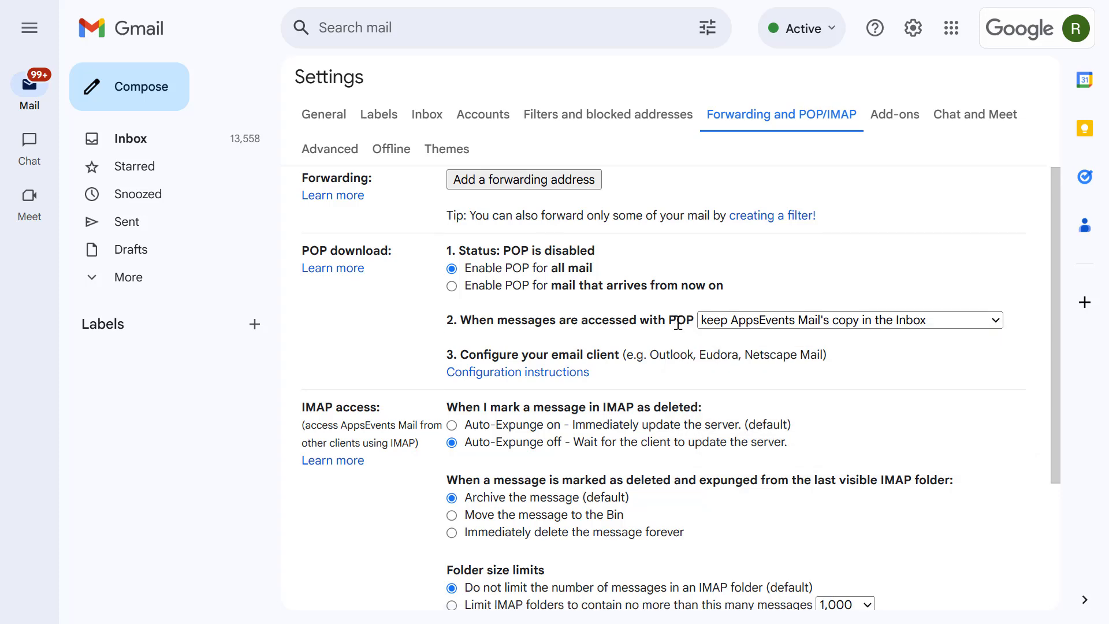
pyautogui.scroll(-3, 678, 322)
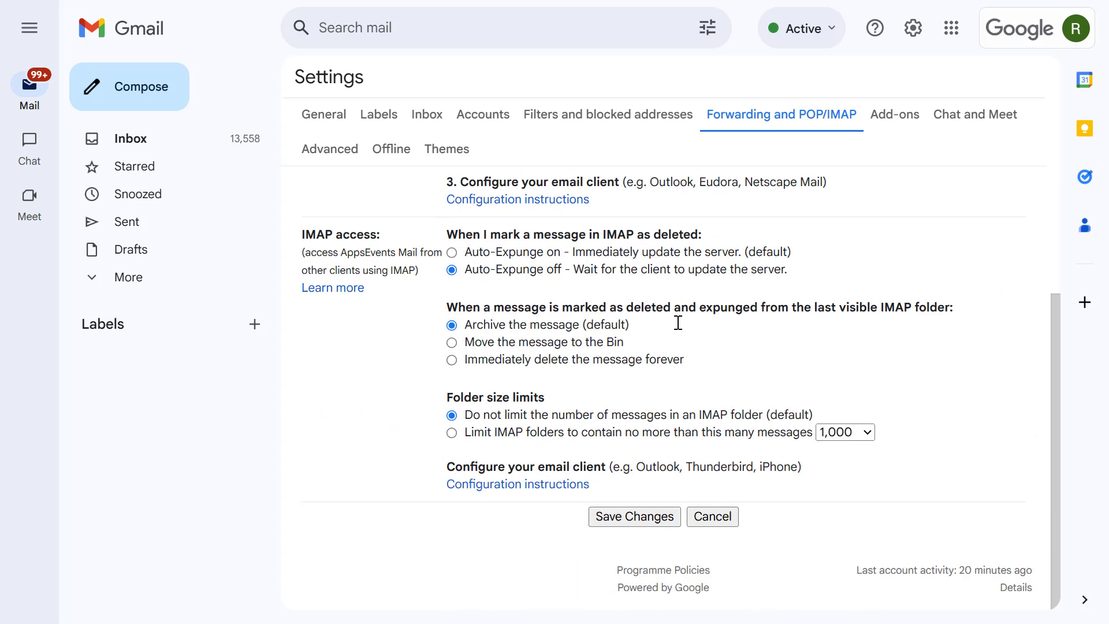
pyautogui.click(671, 512)
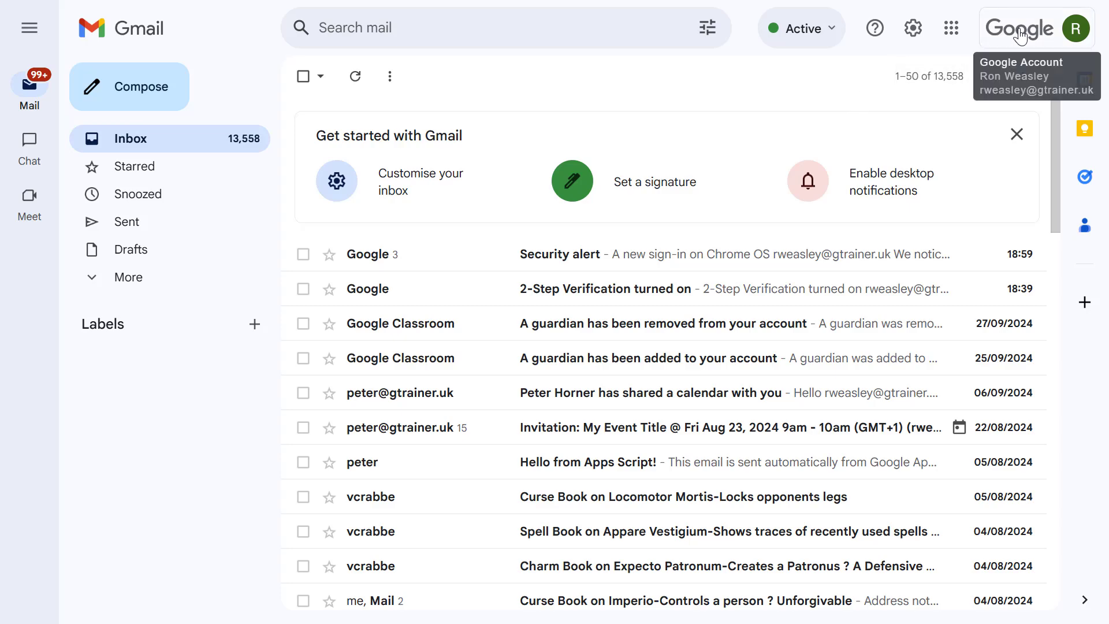
# Step: Open Manage your Google Account, then Security > 2-Step Verification, and scroll to App passwords
pyautogui.click(1021, 36)
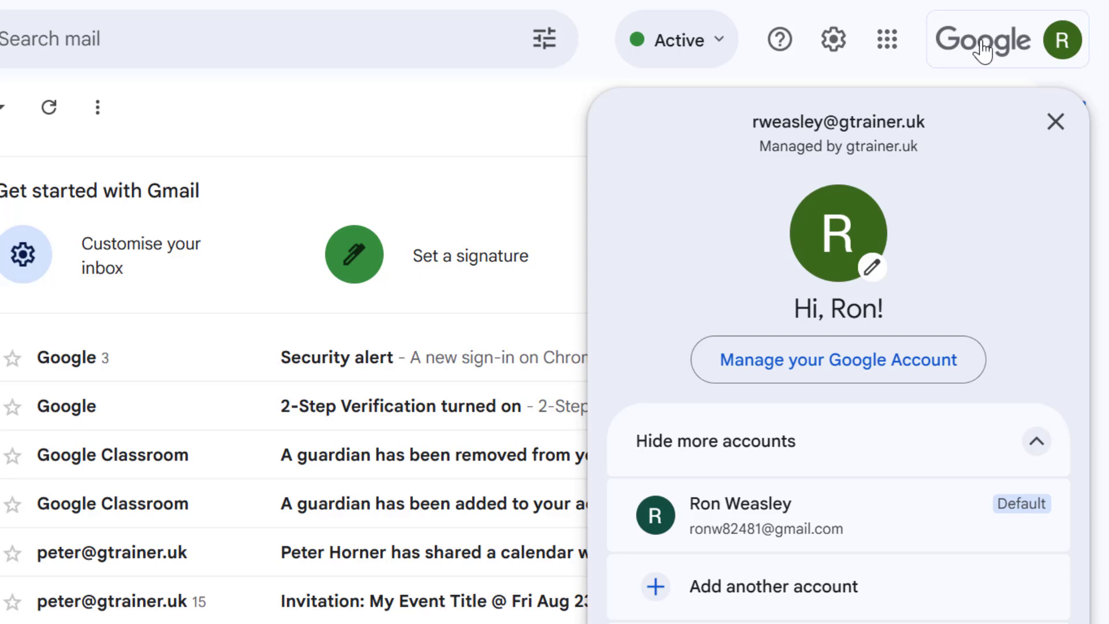
pyautogui.click(885, 374)
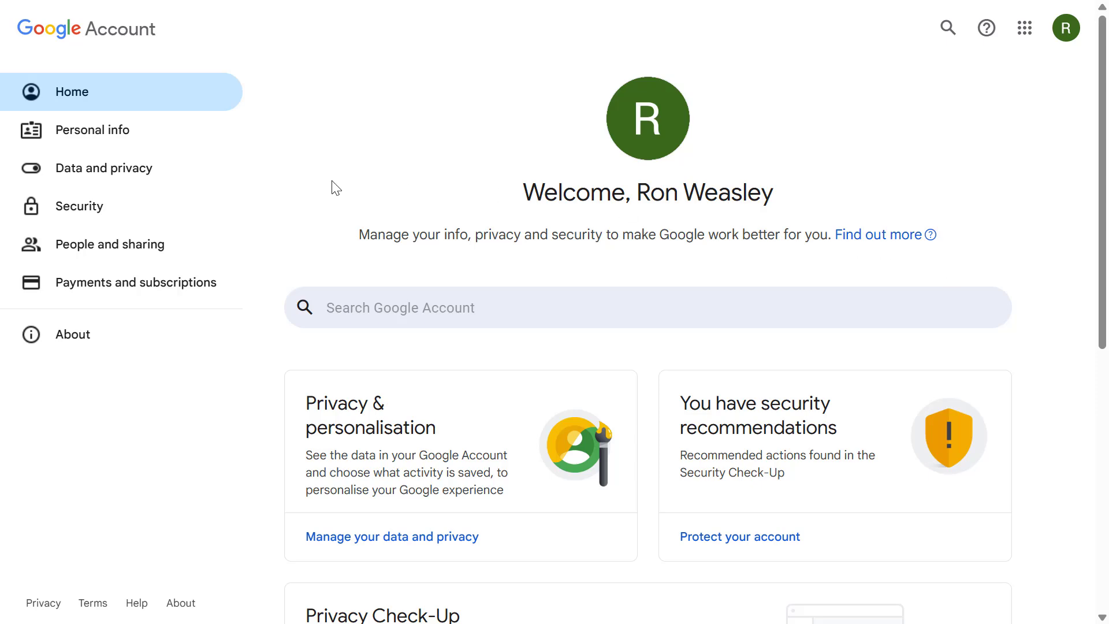
pyautogui.click(88, 207)
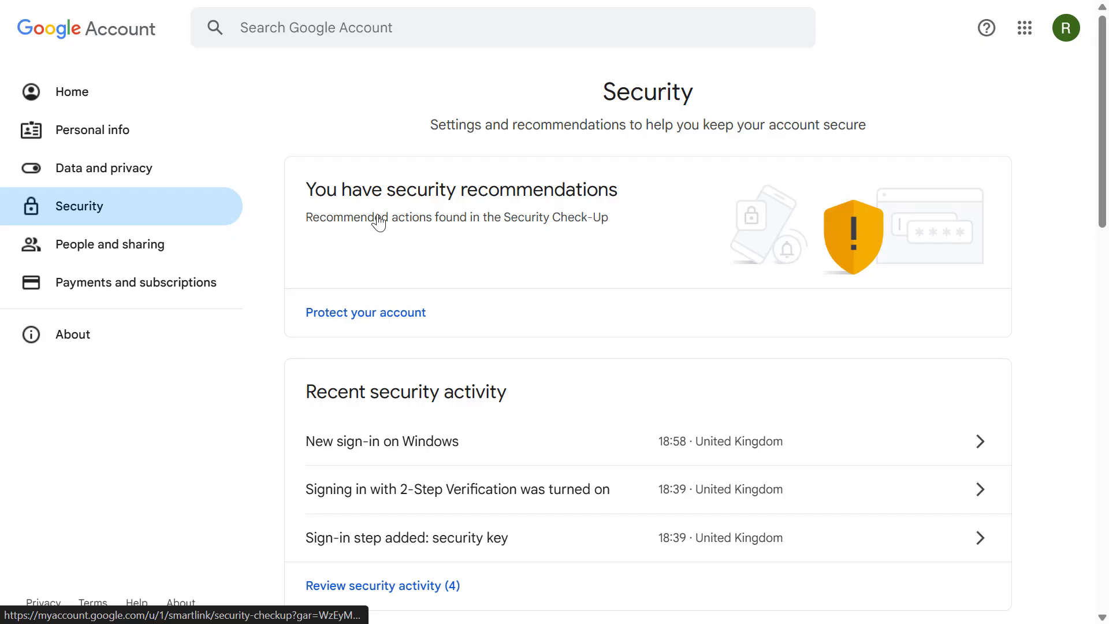
pyautogui.scroll(-9, 379, 219)
pyautogui.scroll(-2, 378, 219)
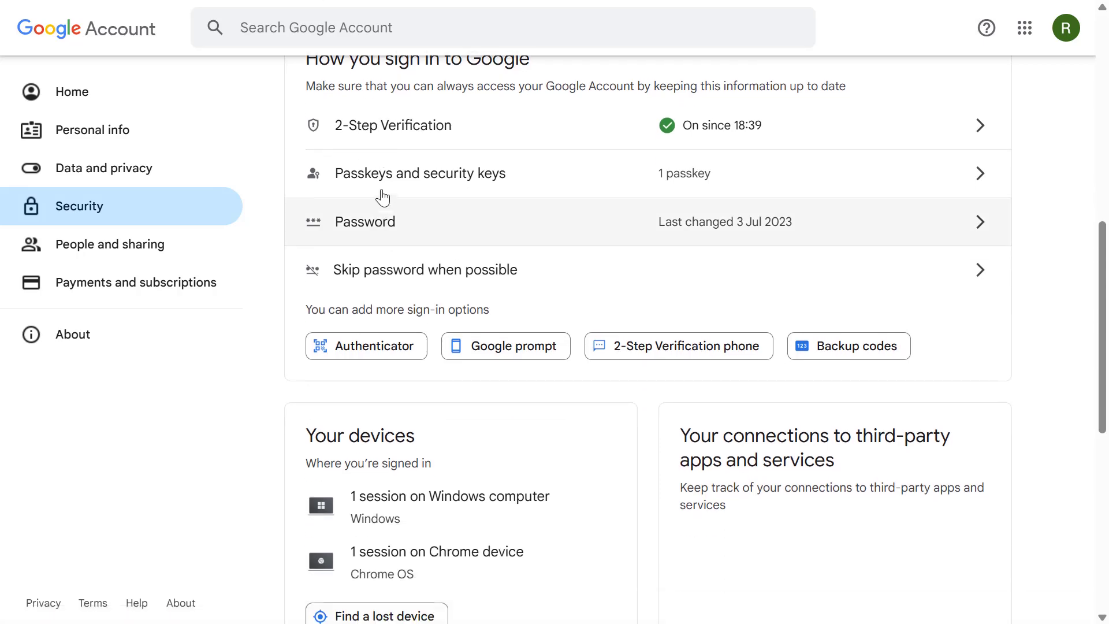
pyautogui.click(398, 135)
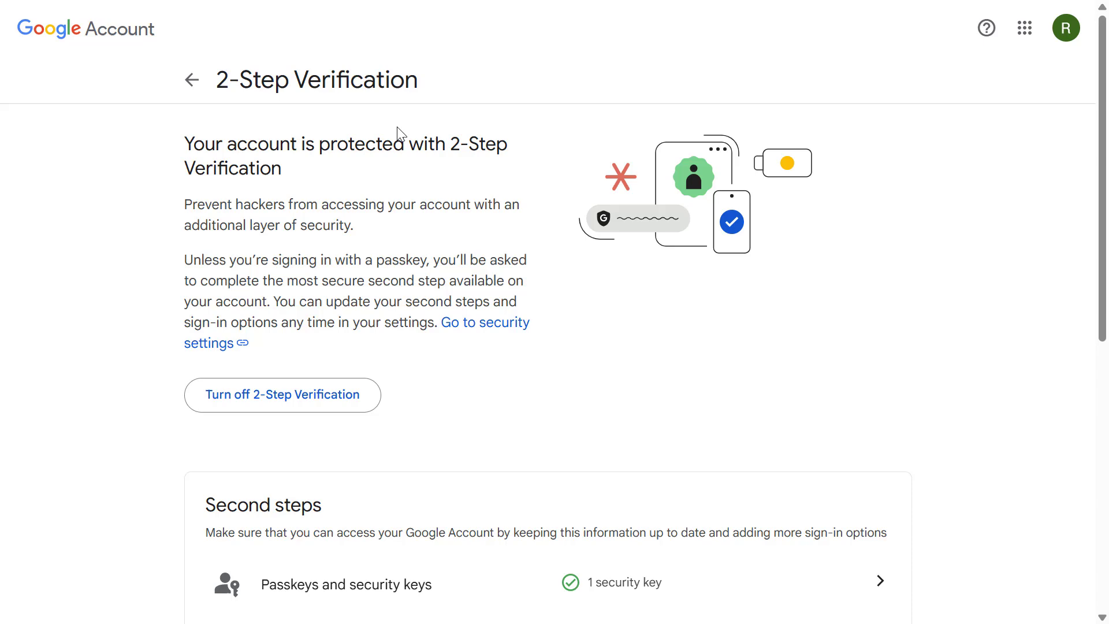
pyautogui.scroll(-8, 408, 132)
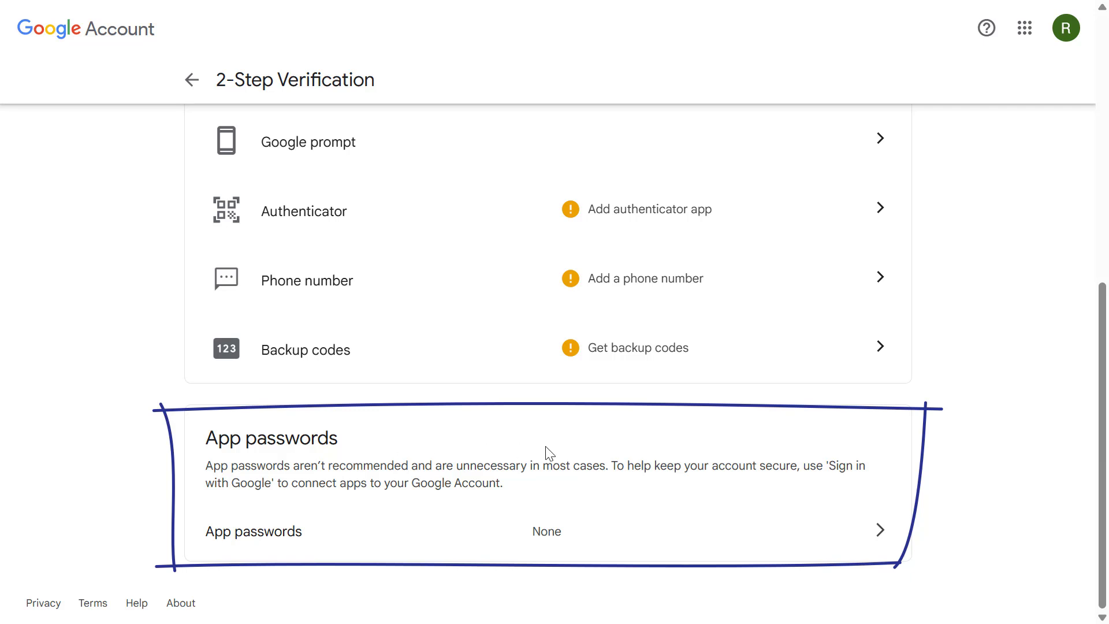
# Step: Create an app password named 'Gmail Import' and copy the generated password
pyautogui.click(879, 531)
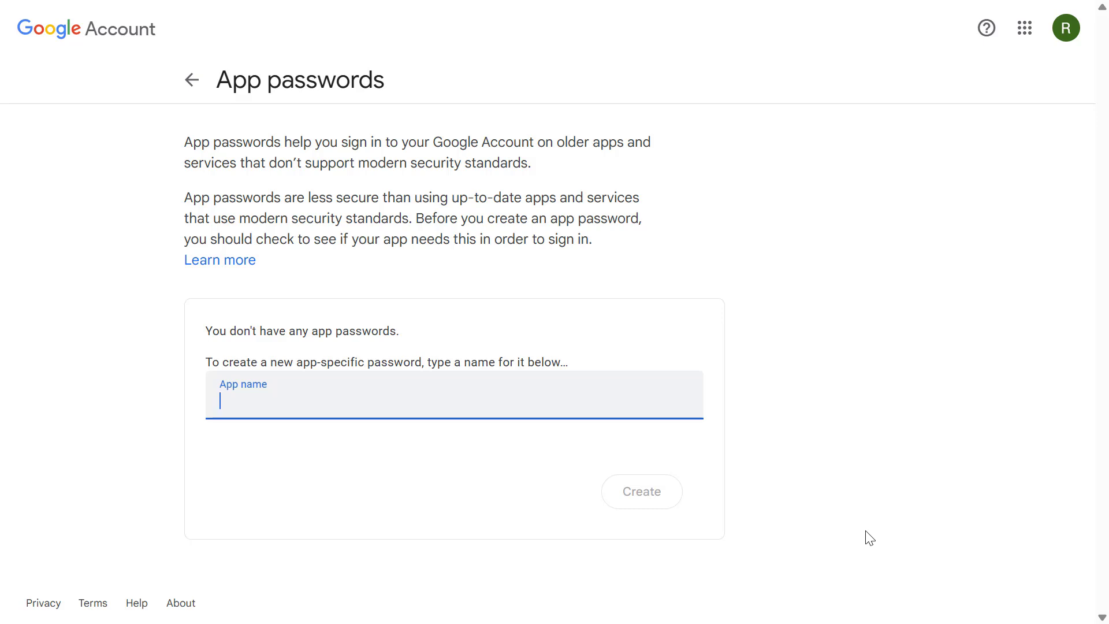
pyautogui.write('Gmail Import')
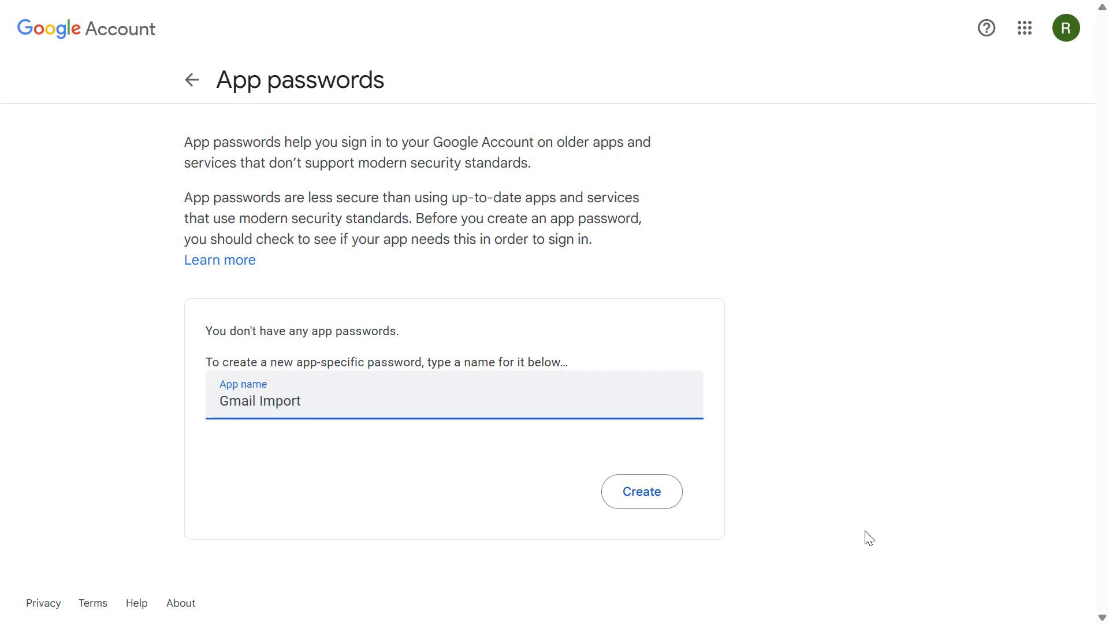
pyautogui.click(671, 503)
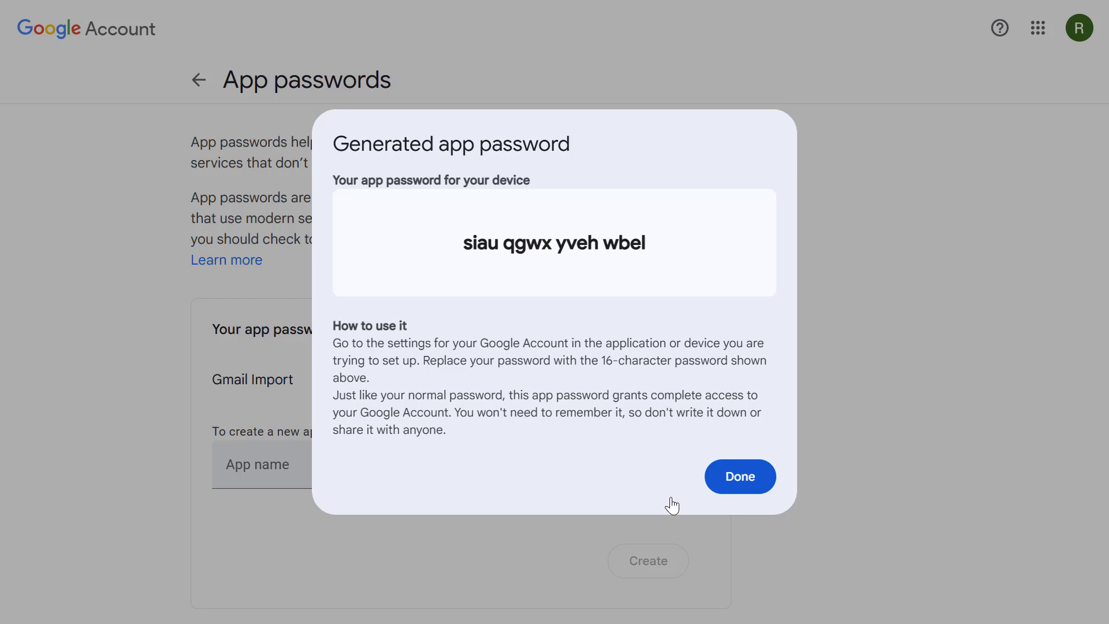
pyautogui.tripleClick(555, 244)
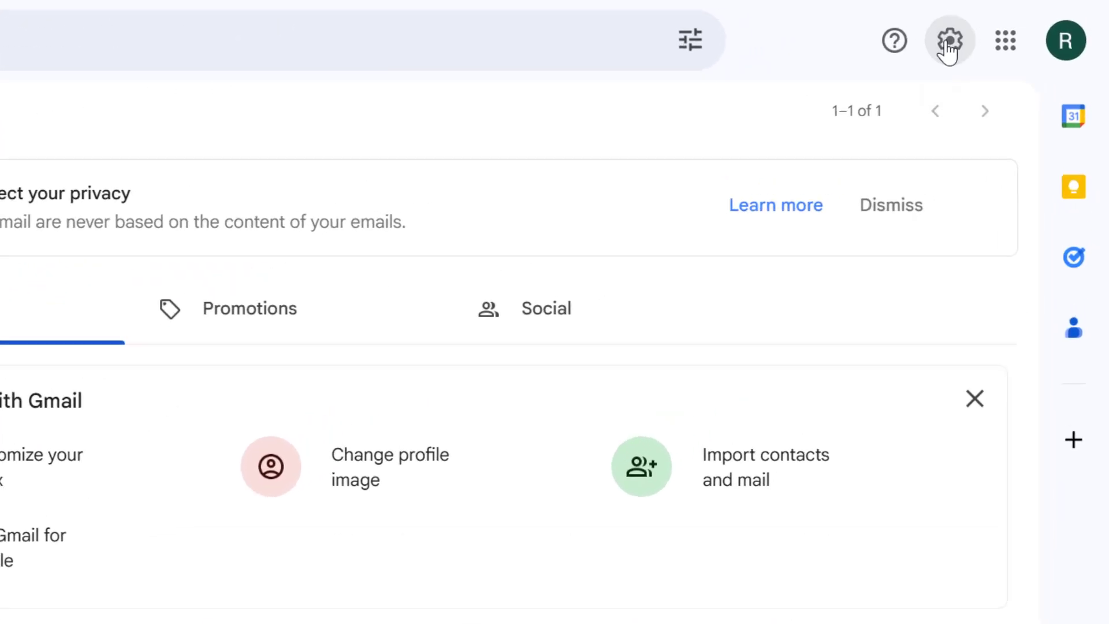
# Step: Open Settings > Accounts and Import and choose Import mail and contacts
pyautogui.click(948, 49)
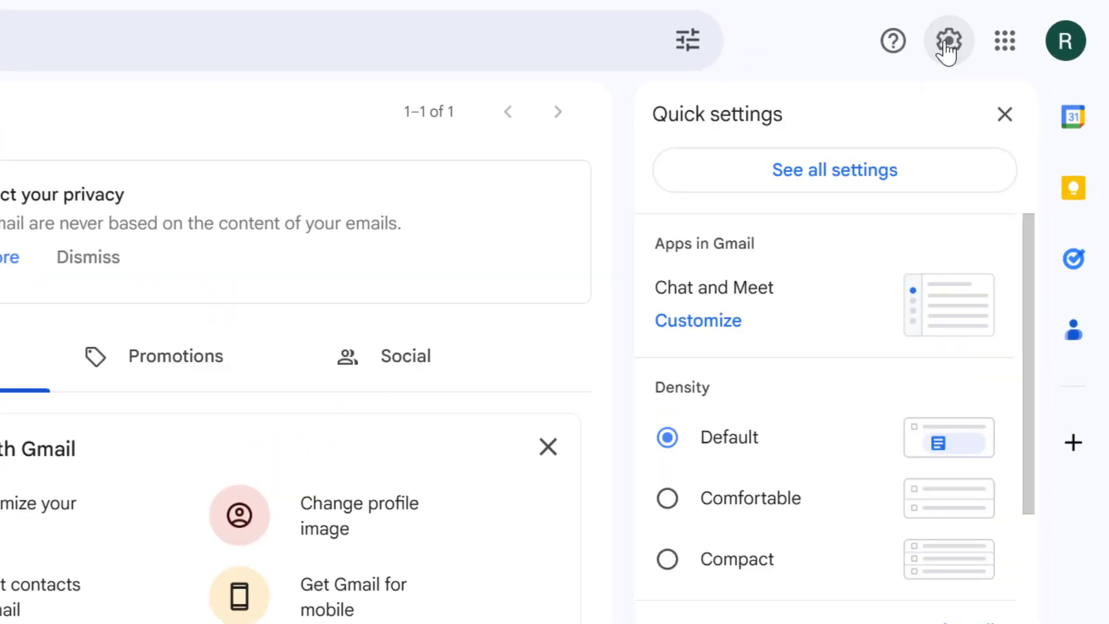
pyautogui.click(899, 172)
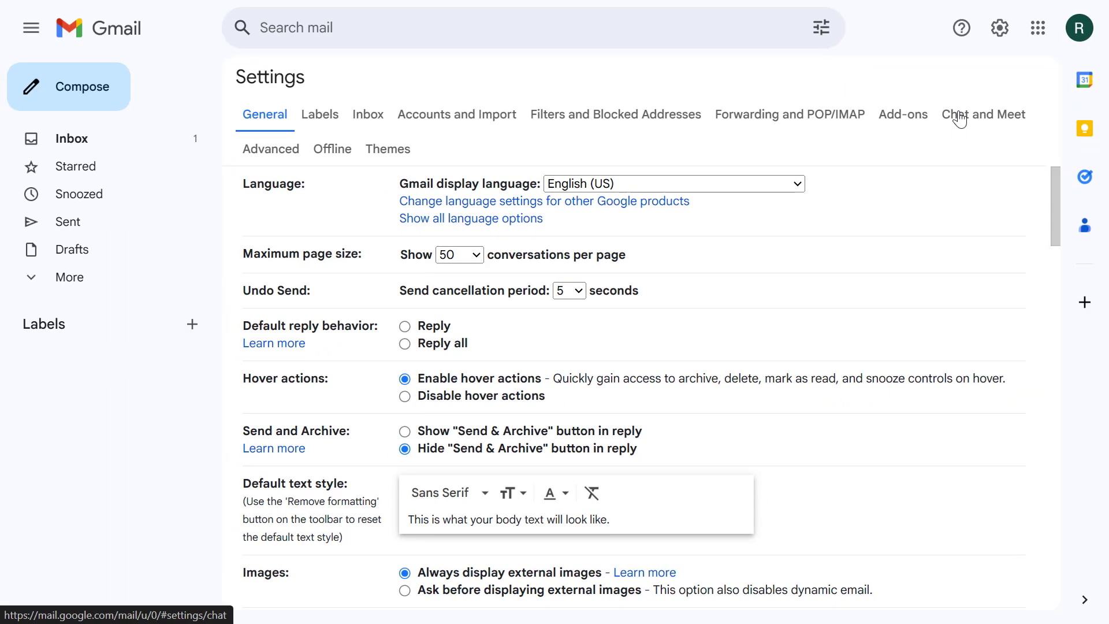
pyautogui.click(504, 118)
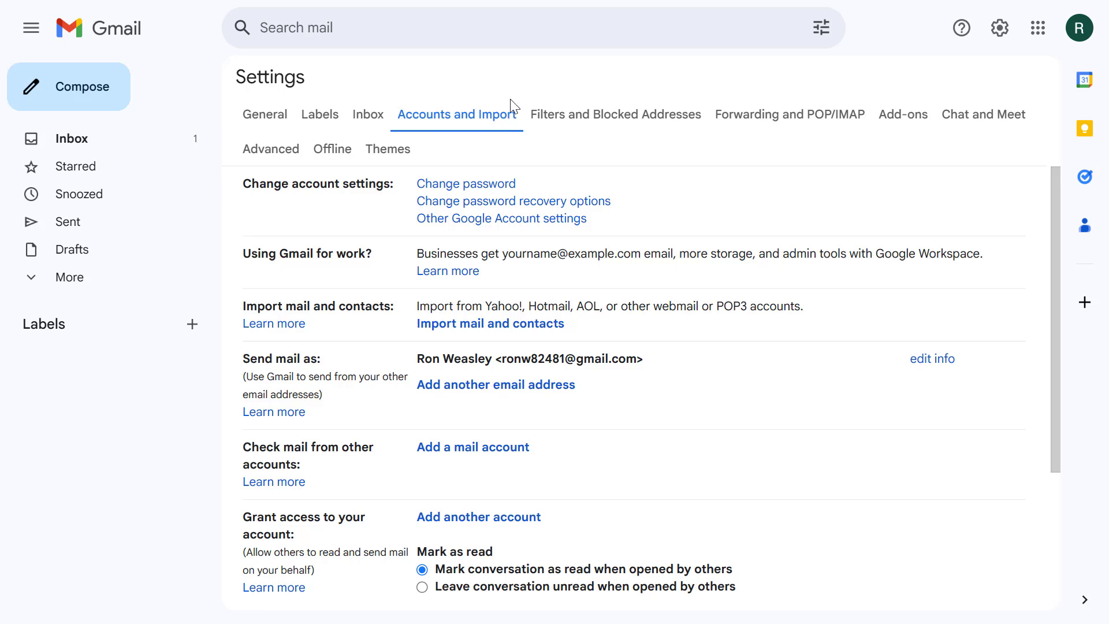
pyautogui.click(485, 335)
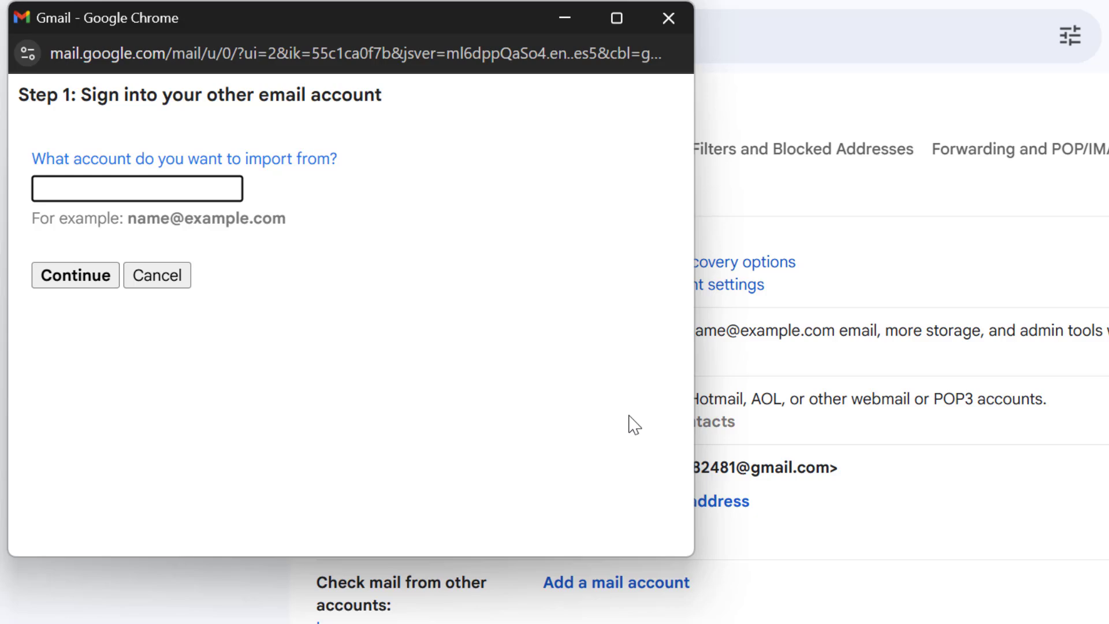
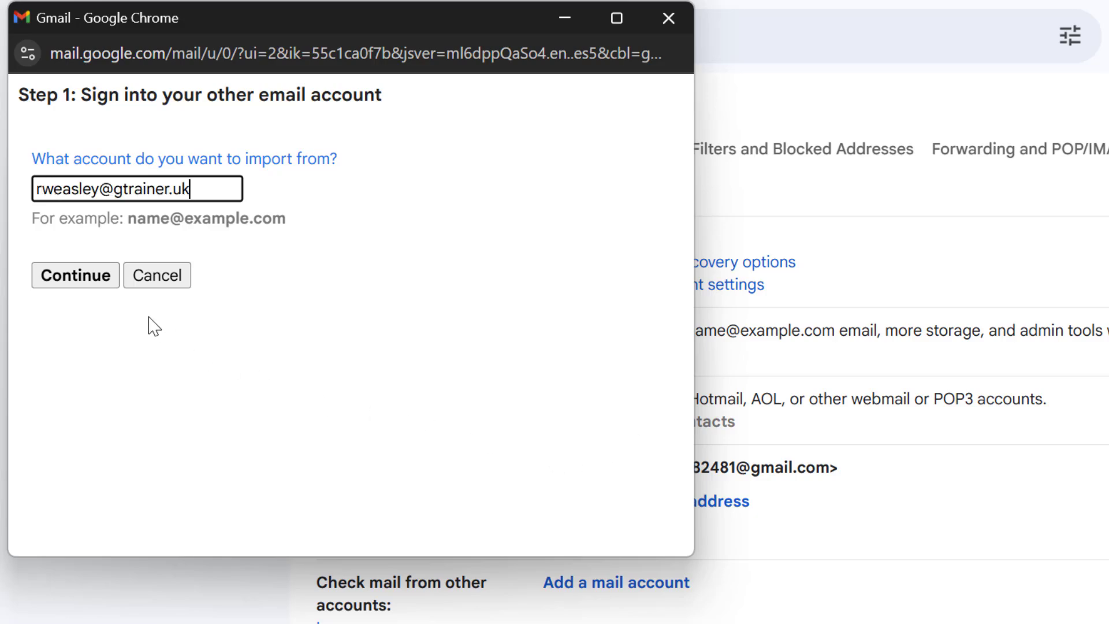
# Step: Enter the source account's address, paste its app password, and make the POP username the full address
pyautogui.click(75, 275)
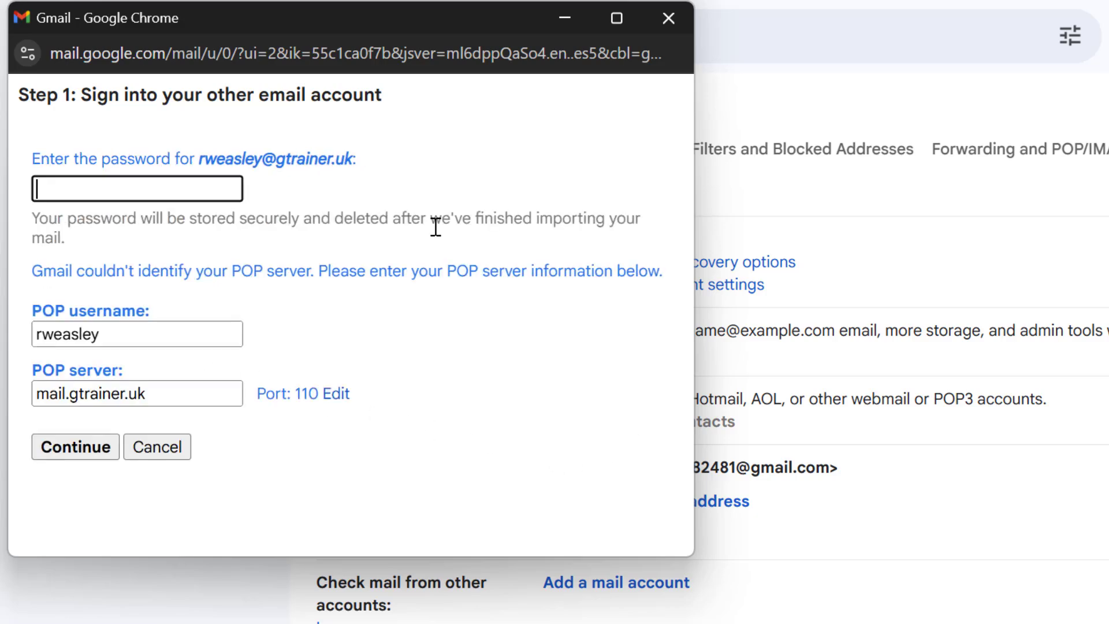
pyautogui.hotkey('ctrl', 'v')
pyautogui.click(194, 335)
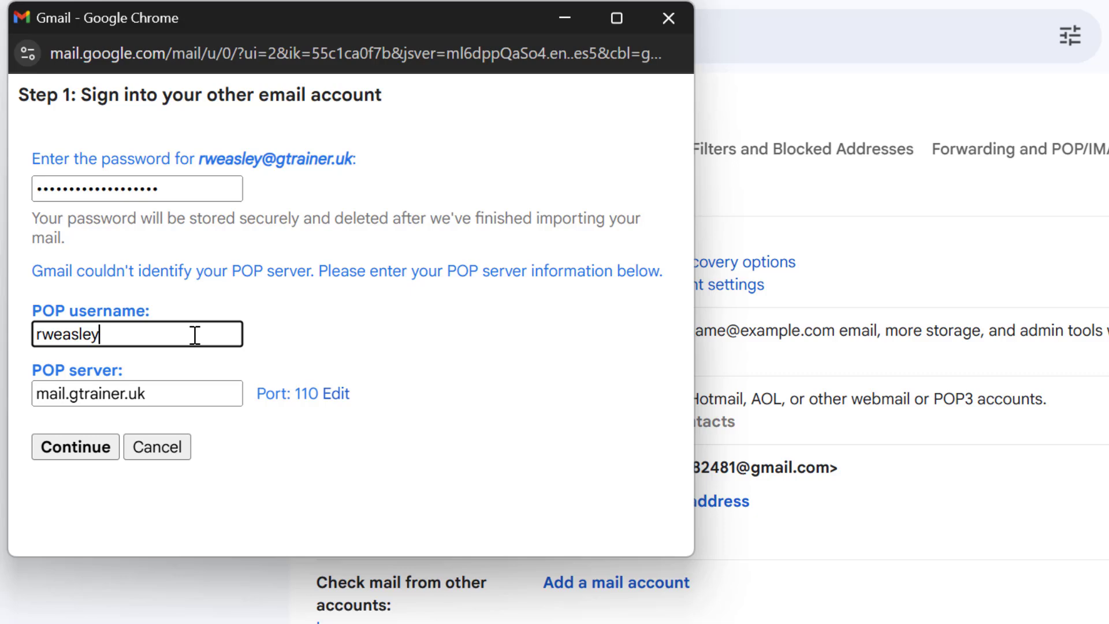
pyautogui.write('@gtrainer,')
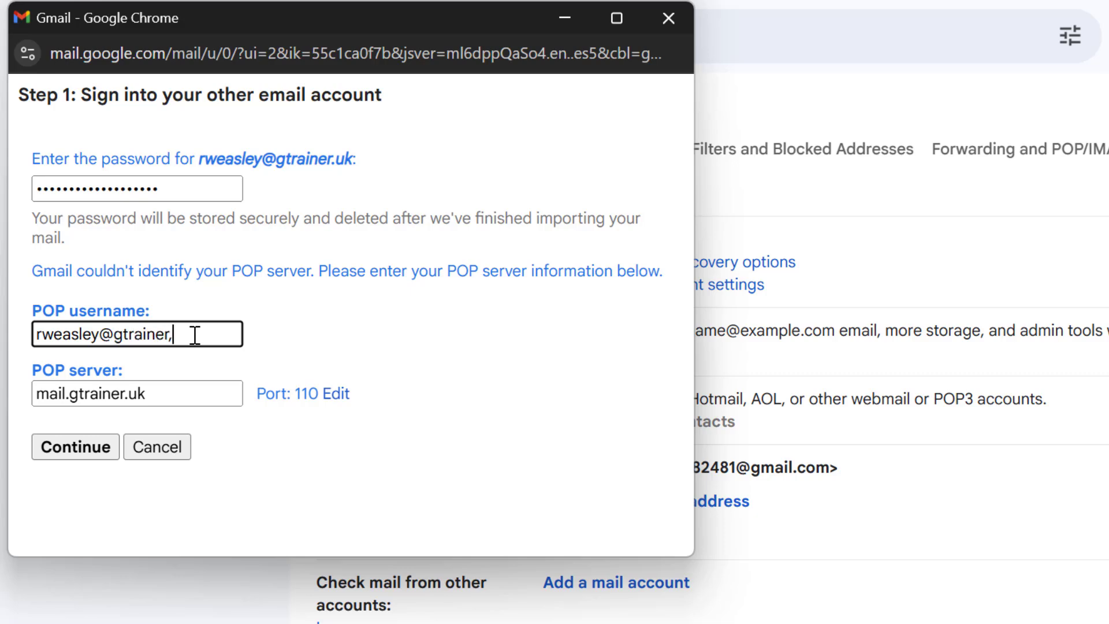
pyautogui.press('BackSpace')
pyautogui.write('.uk')
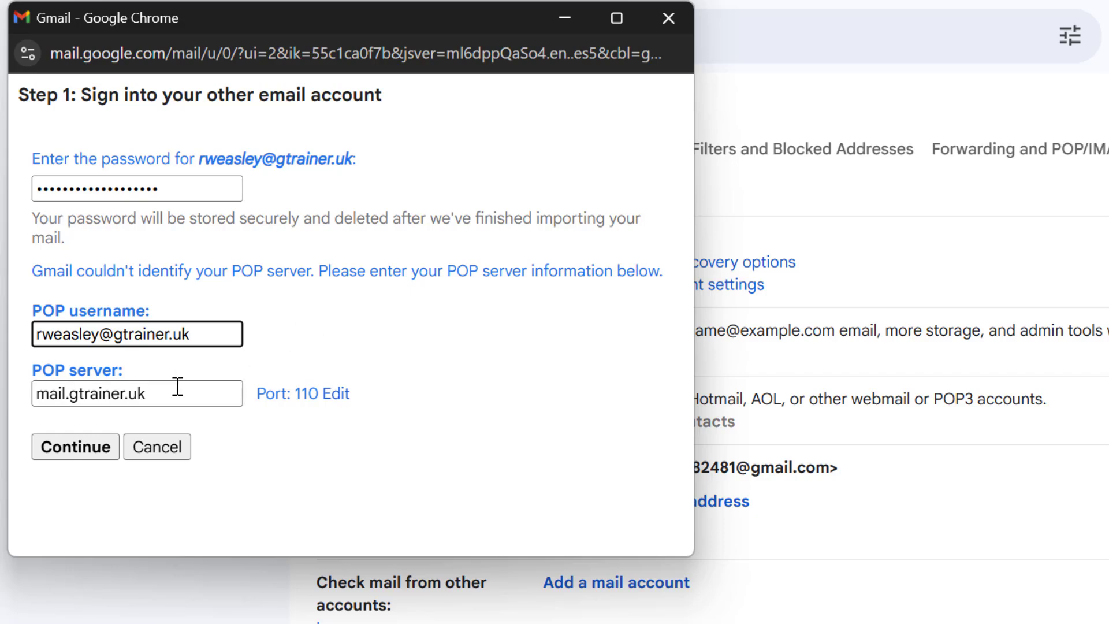
# Step: Set the POP server to pop.gmail.com on port 995 with SSL enabled
pyautogui.tripleClick(154, 389)
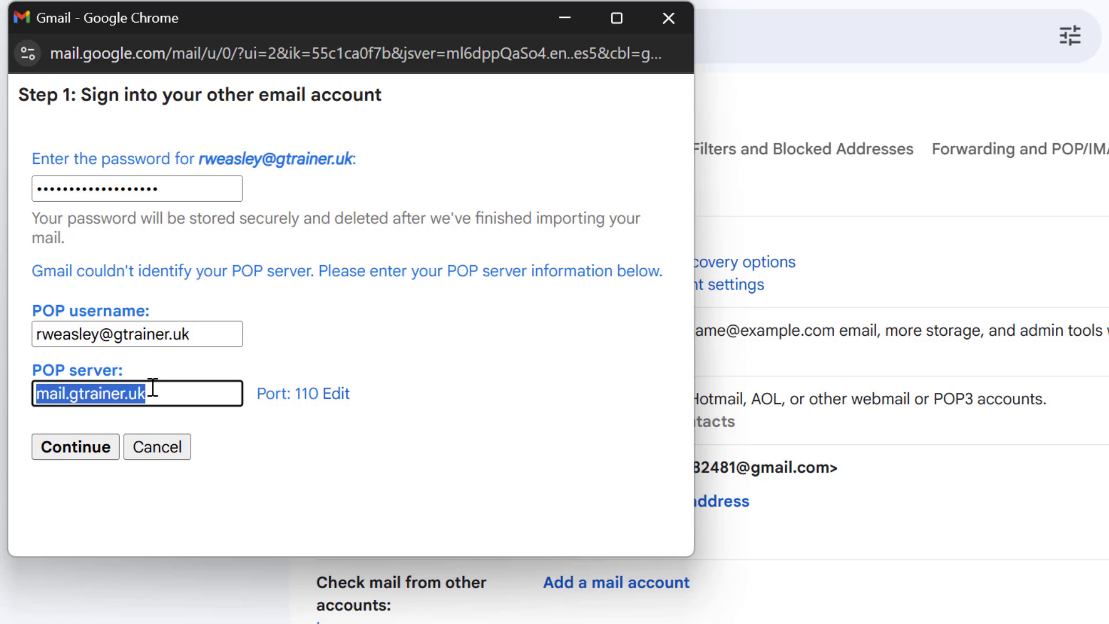
pyautogui.write('pop.gmail.com')
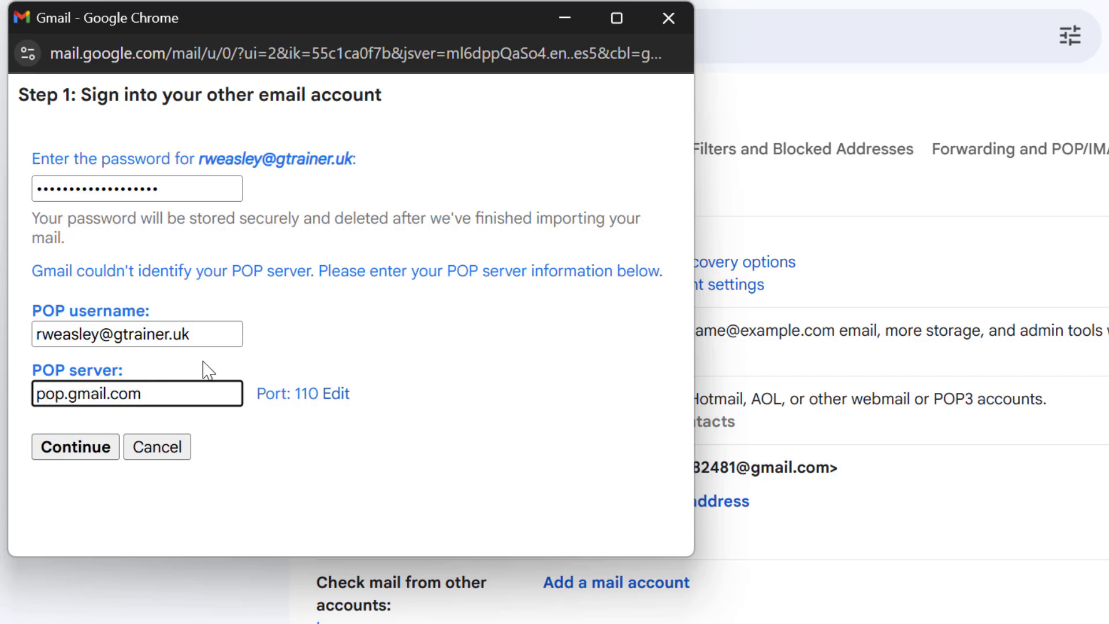
pyautogui.click(338, 395)
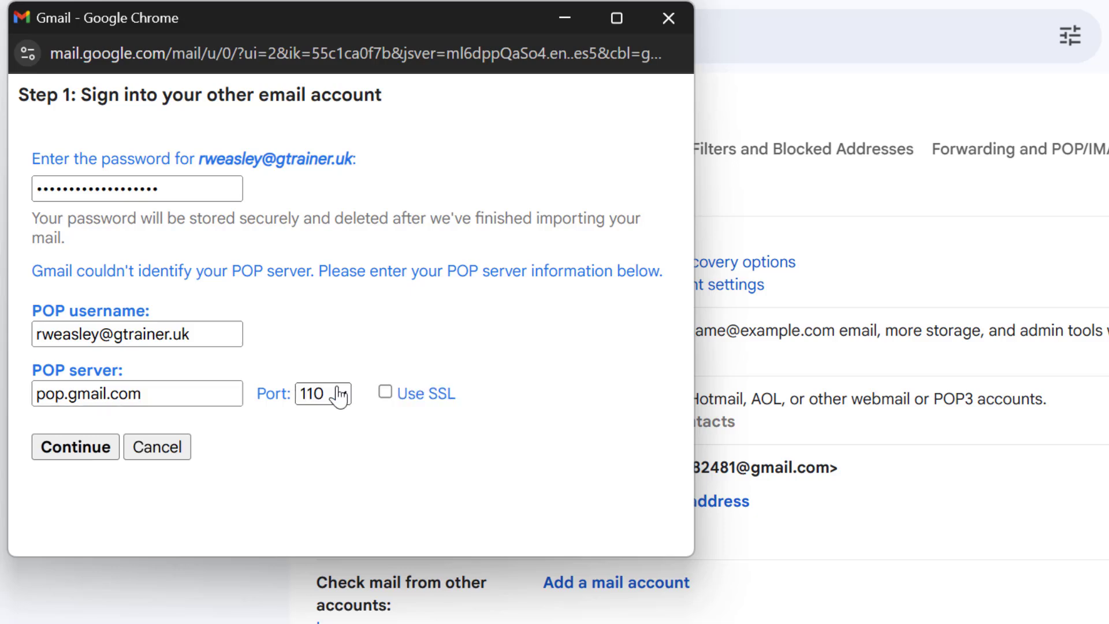
pyautogui.click(332, 400)
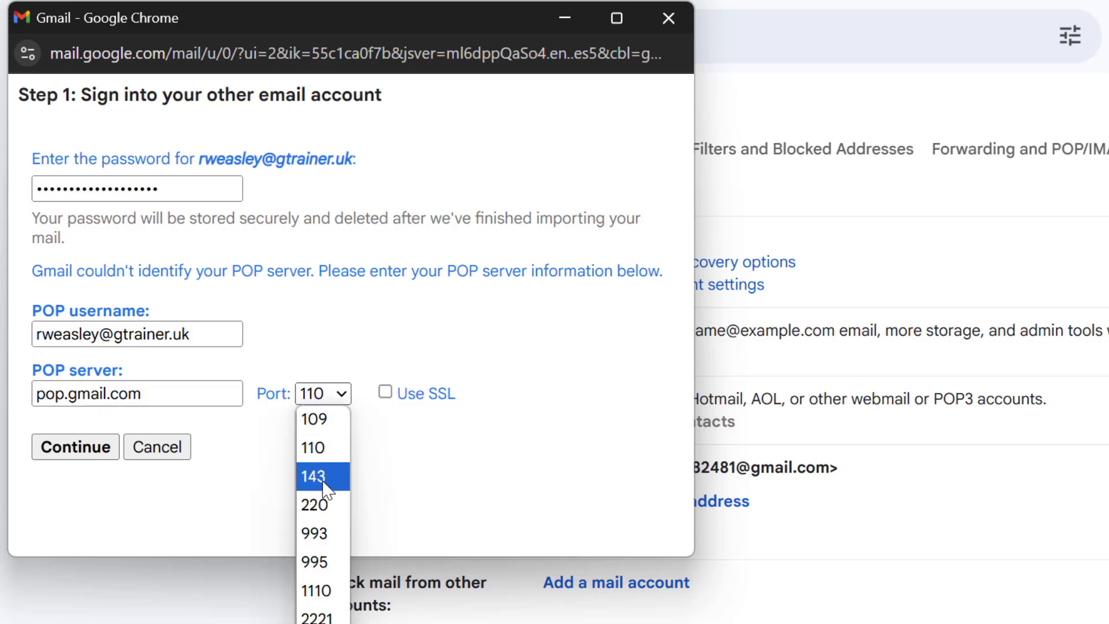
pyautogui.click(323, 562)
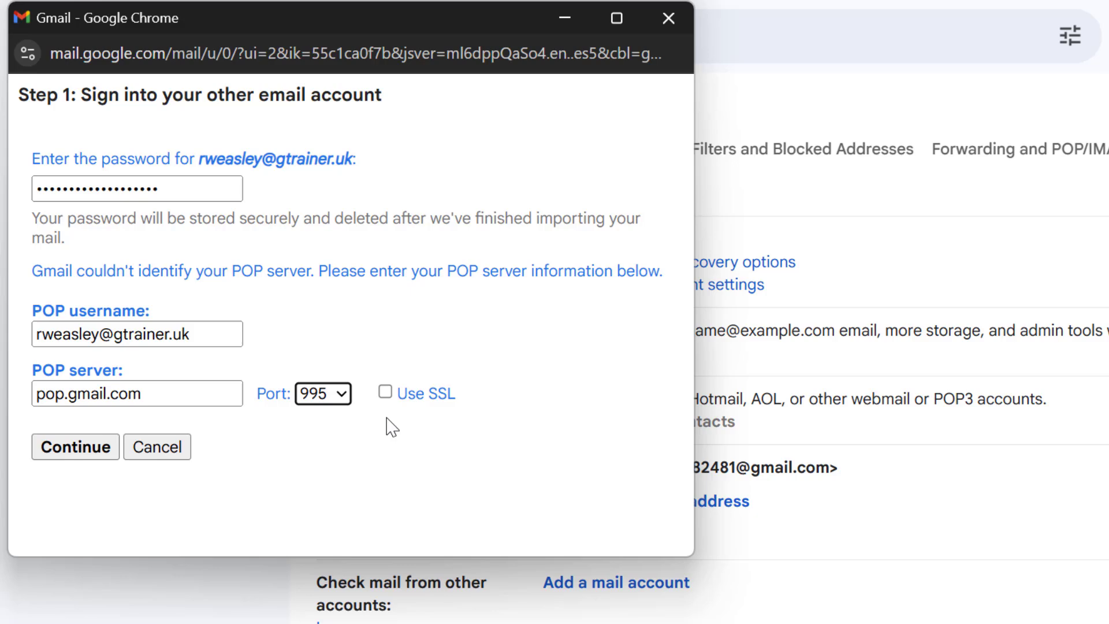
pyautogui.click(387, 396)
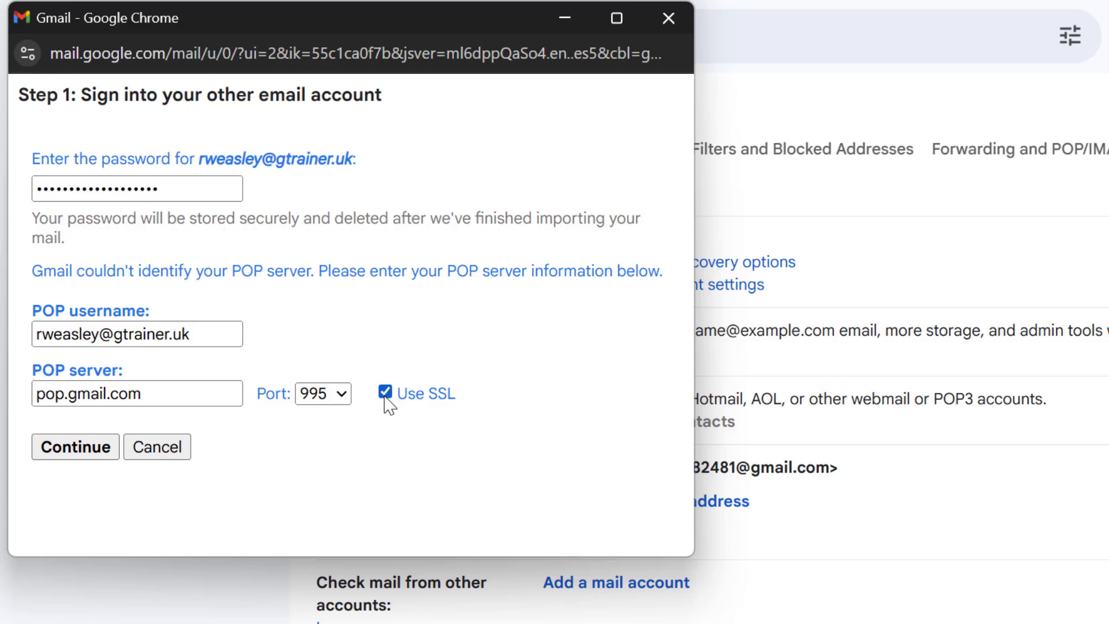
# Step: Continue to the import options and tick 'Leave a copy of retrieved message on the server'
pyautogui.click(77, 452)
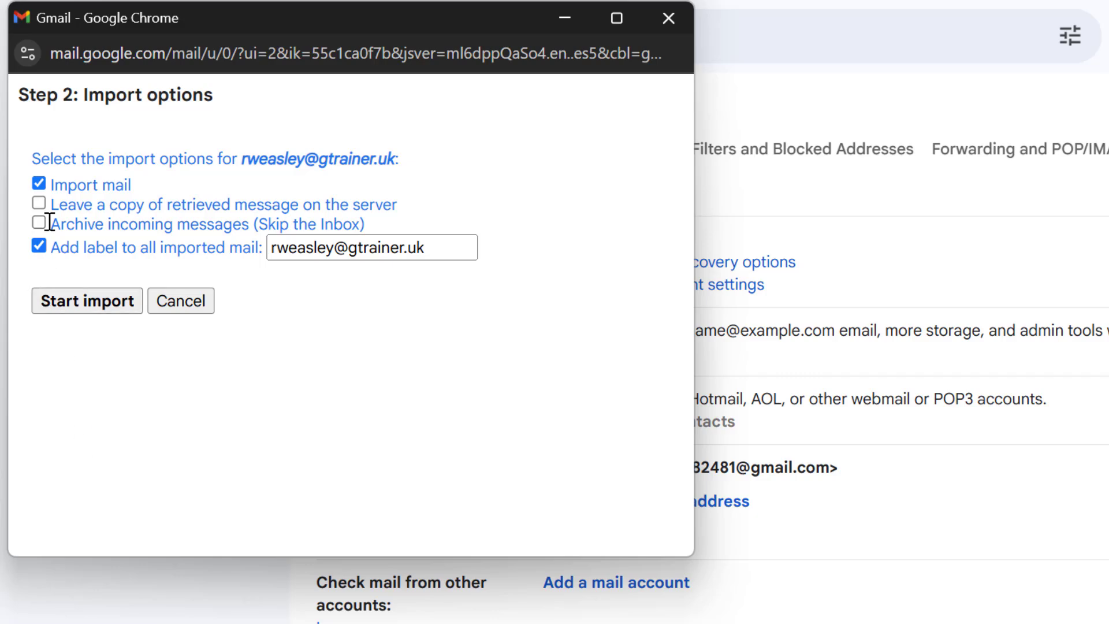
pyautogui.click(40, 204)
# Step: Start the import and close the Step 3: Finish confirmation with OK
pyautogui.click(80, 303)
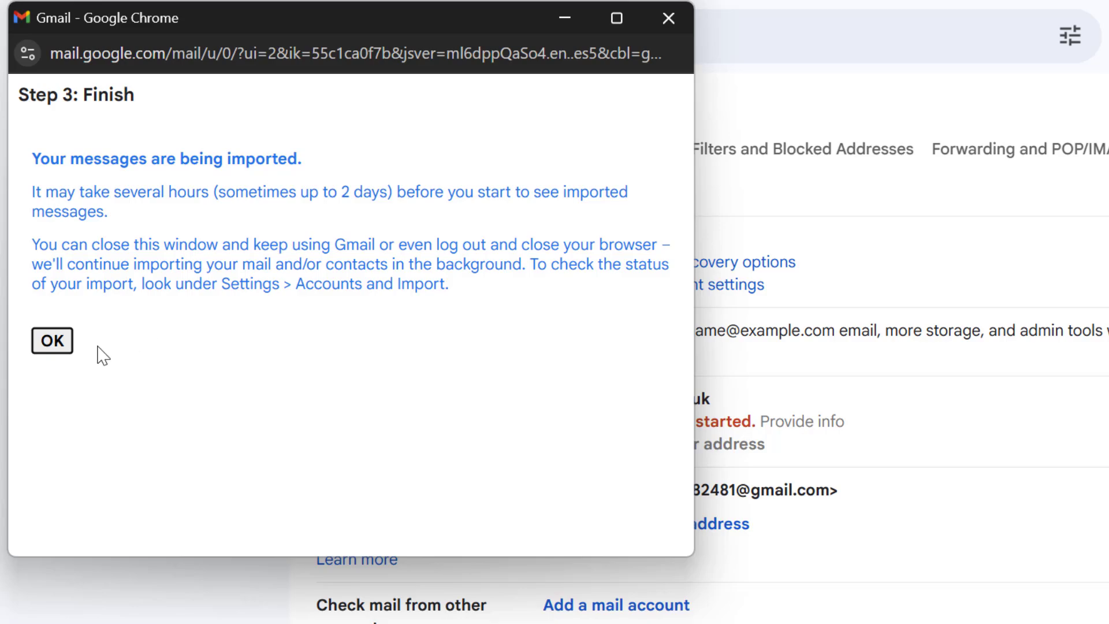
pyautogui.click(51, 340)
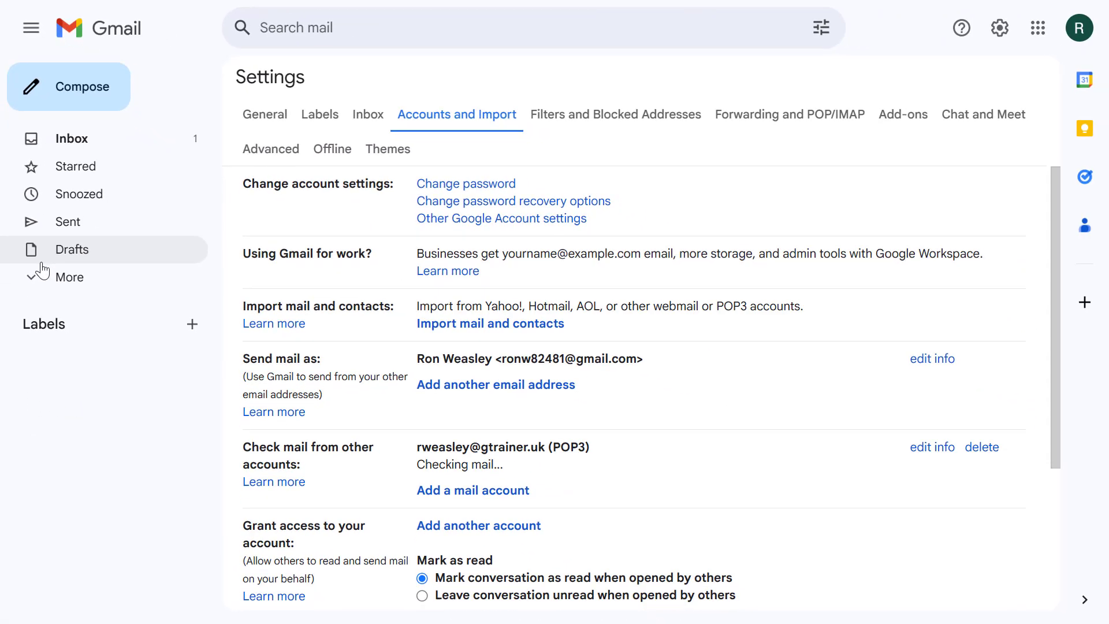
# Step: Go back to the Inbox from the settings page
pyautogui.click(78, 138)
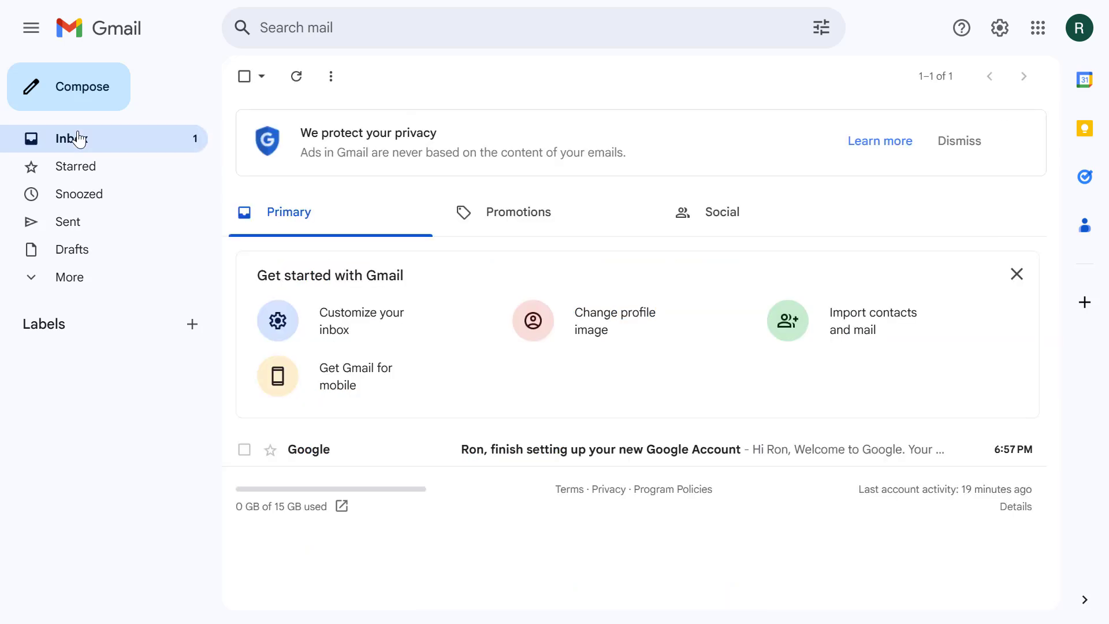